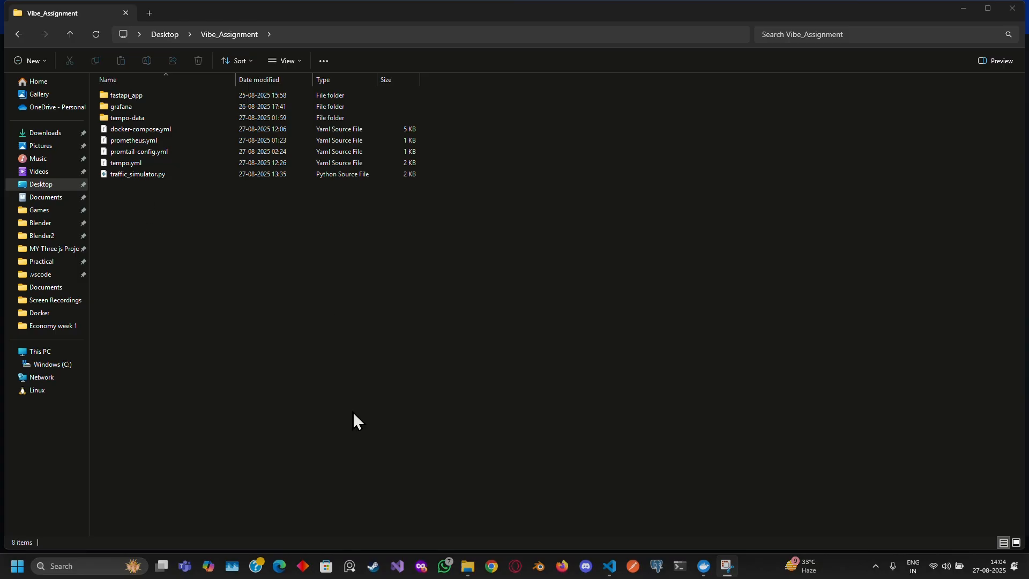
Open the Vibe_Assignment project in the code editor and review the services defined in docker-compose.yml.
left_click(609, 566)
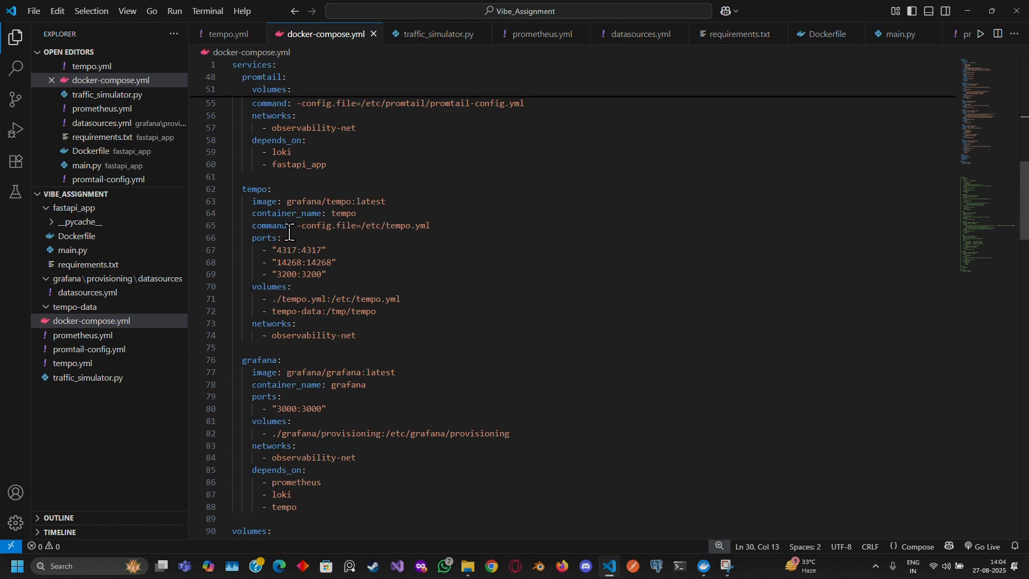
scroll(391, 256, "up", 10)
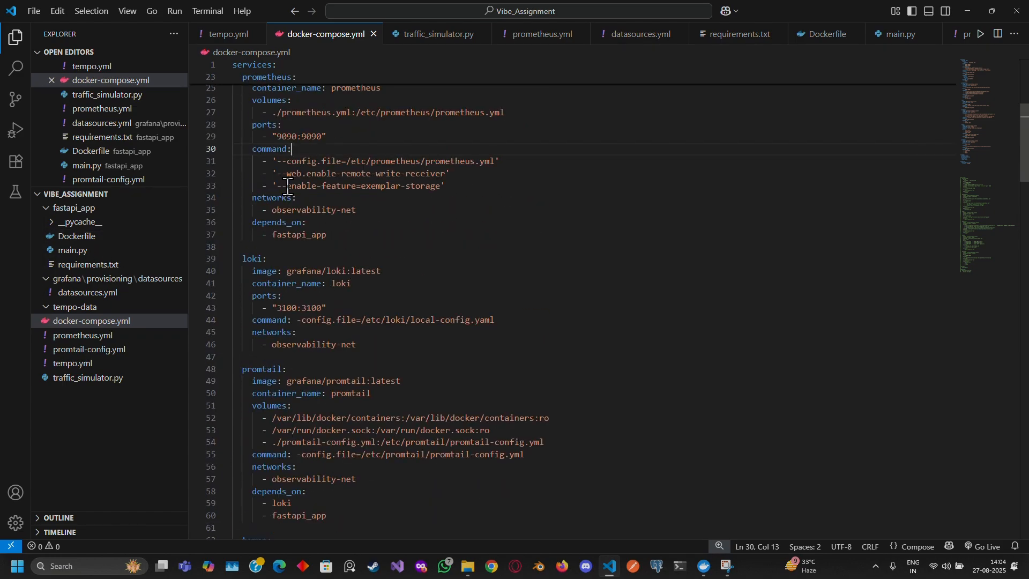
scroll(288, 186, "up", 7)
scroll(274, 226, "down", 4)
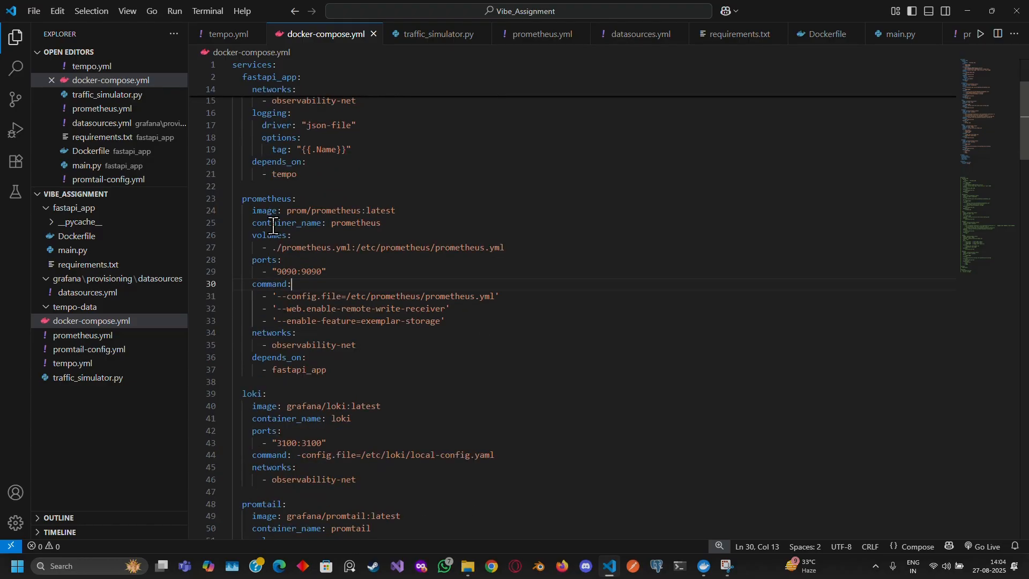
scroll(321, 298, "down", 11)
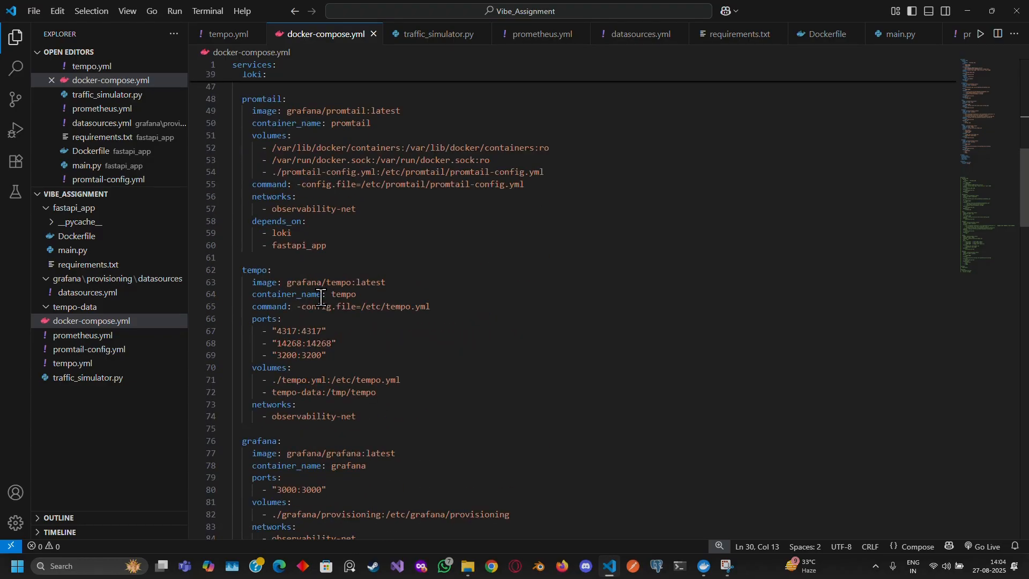
scroll(321, 297, "down", 4)
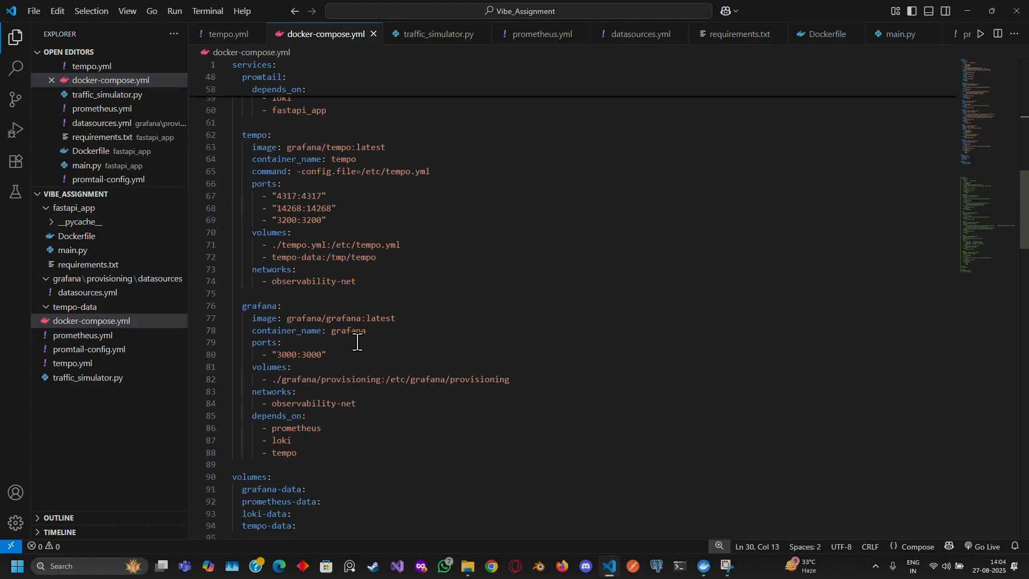
Review the project files main.py, traffic_simulator.py, prometheus.yml, promtail-config.yml and tempo.yml.
left_click(79, 210)
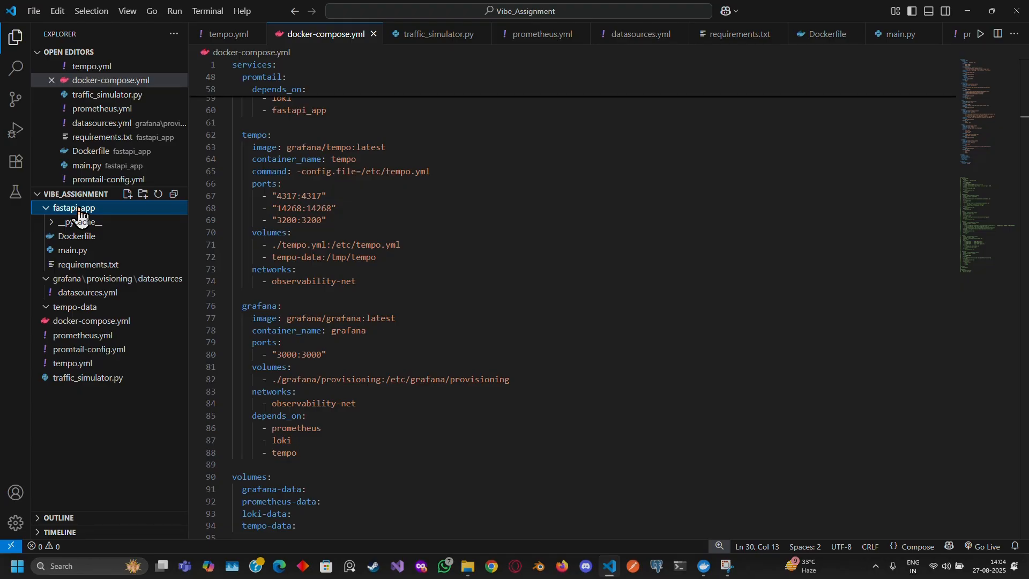
left_click(76, 250)
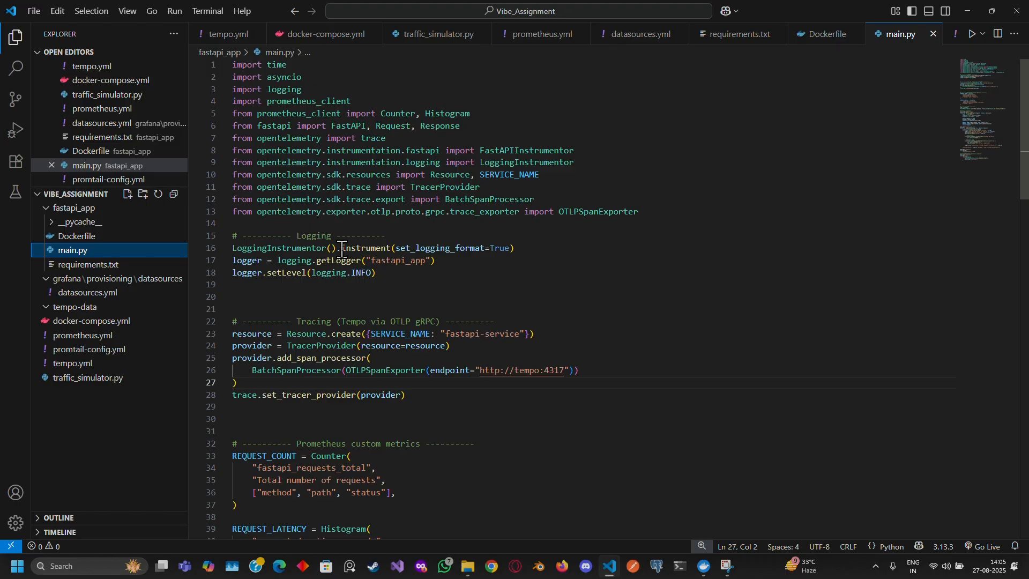
left_click(113, 377)
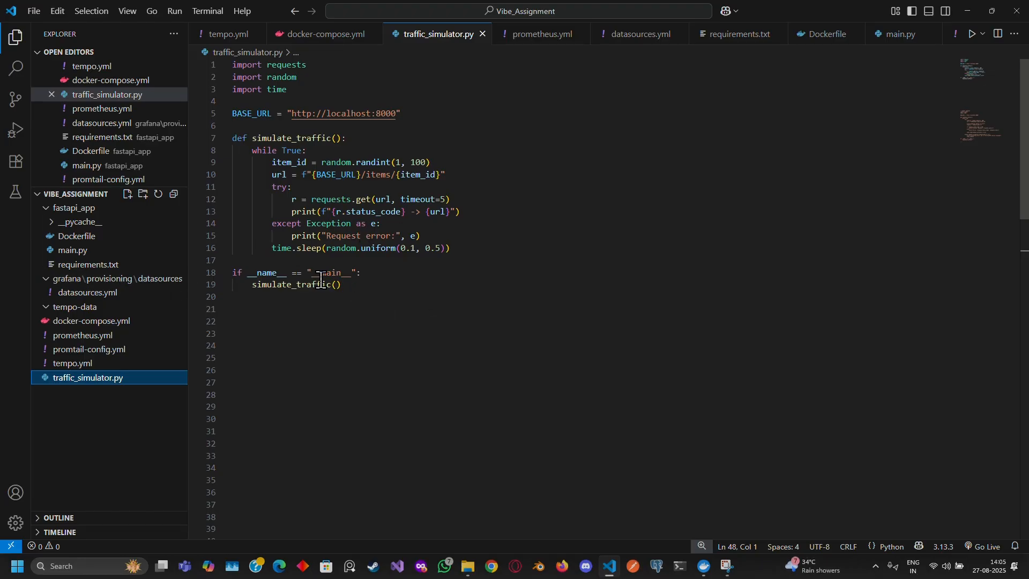
left_click(82, 335)
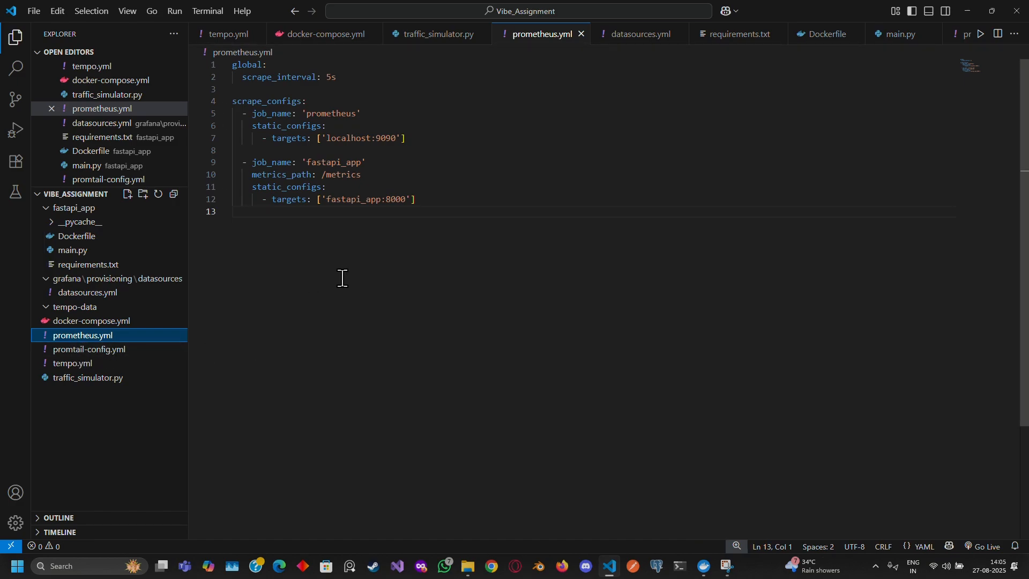
left_click(114, 354)
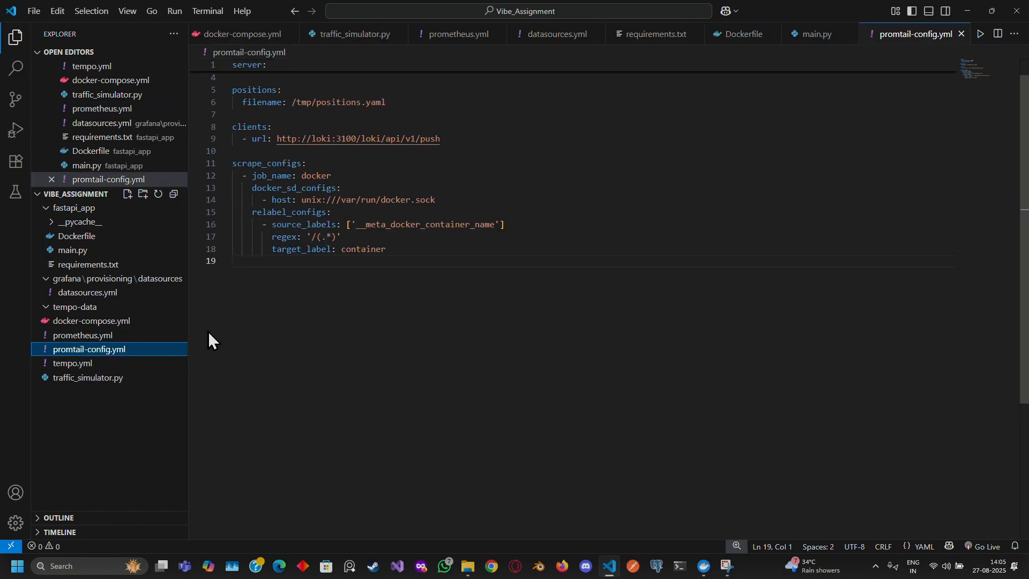
left_click(115, 364)
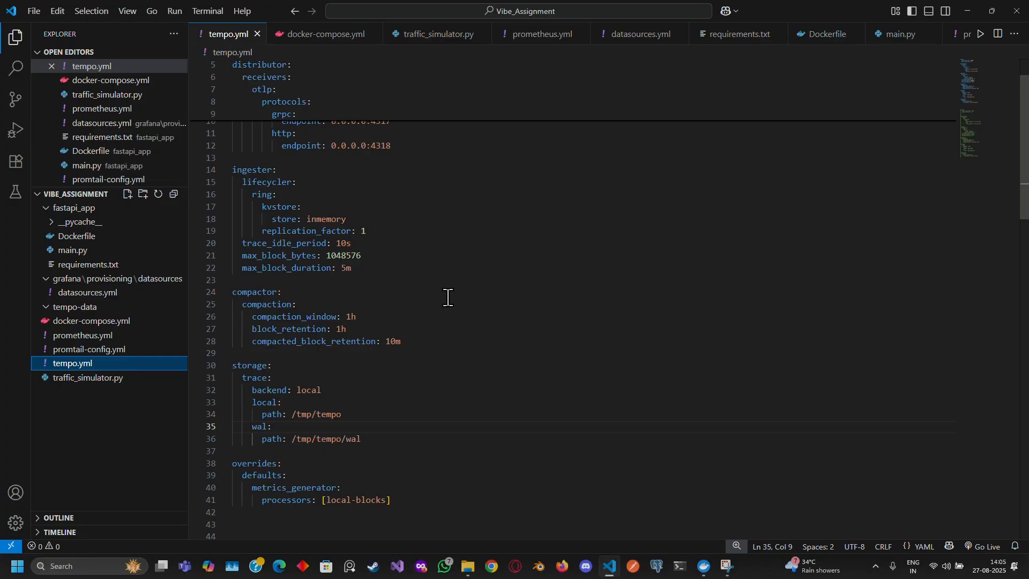
Open a new terminal and add a second PowerShell terminal beside it.
left_click(206, 11)
left_click(213, 42)
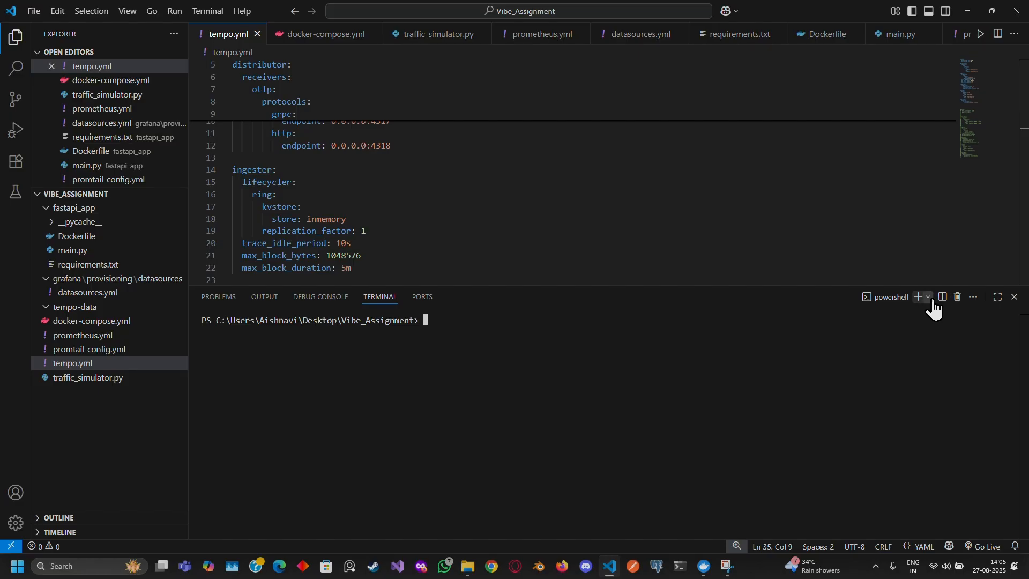
left_click(929, 298)
left_click(861, 315)
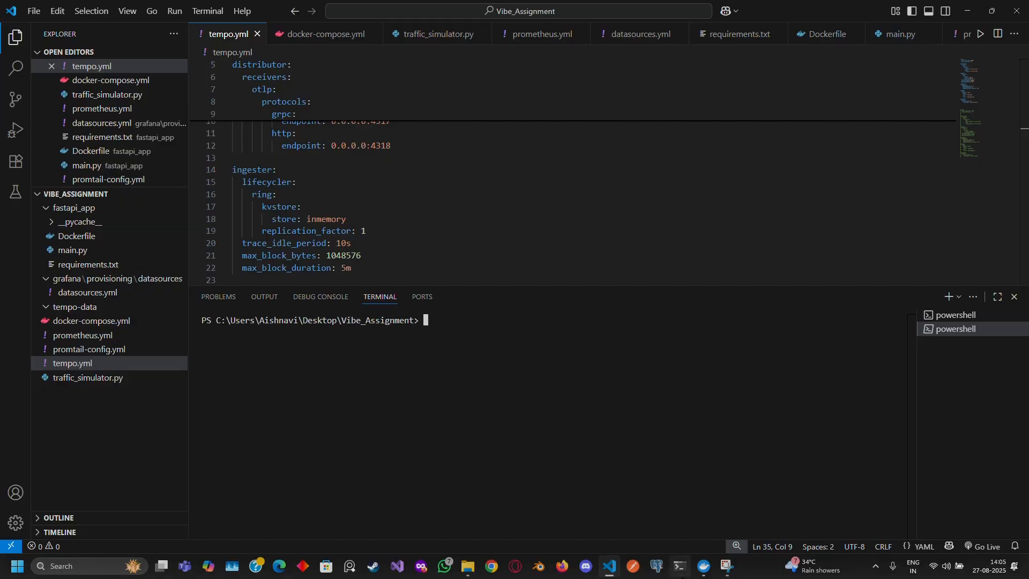
Check the local images in Docker Desktop and return to the editor's terminal.
left_click(702, 566)
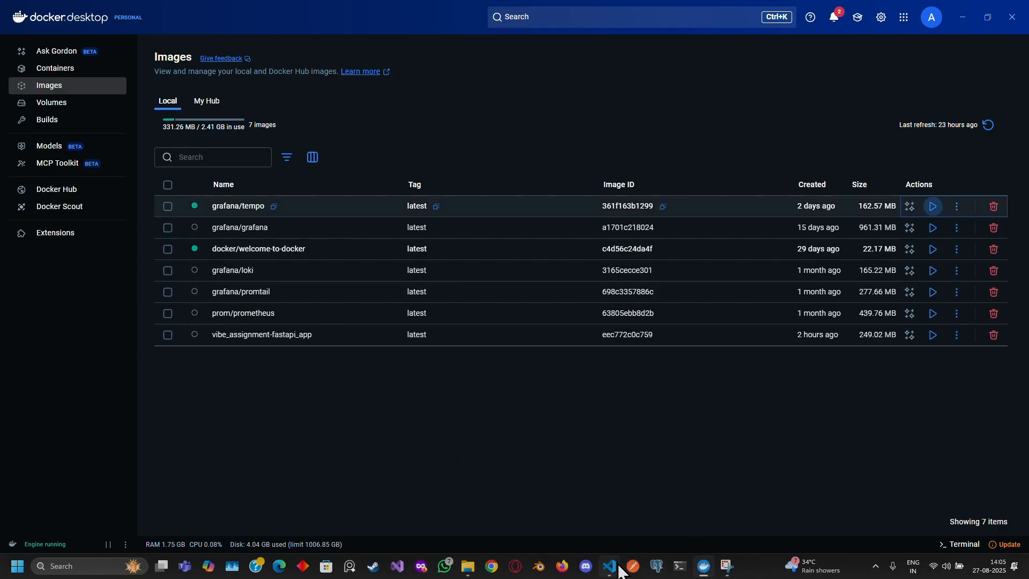
mouse_move(609, 567)
left_click(593, 518)
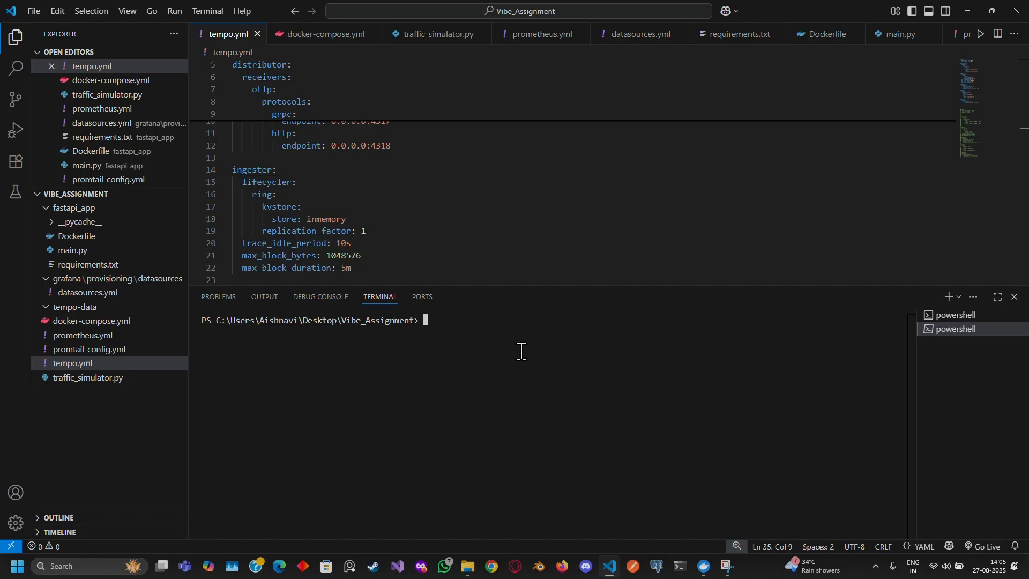
Try to run docker compose --build -d in the terminal.
type("docker ")
type("comp")
key("BackSpace")
type("ompose --build -d")
key("Return")
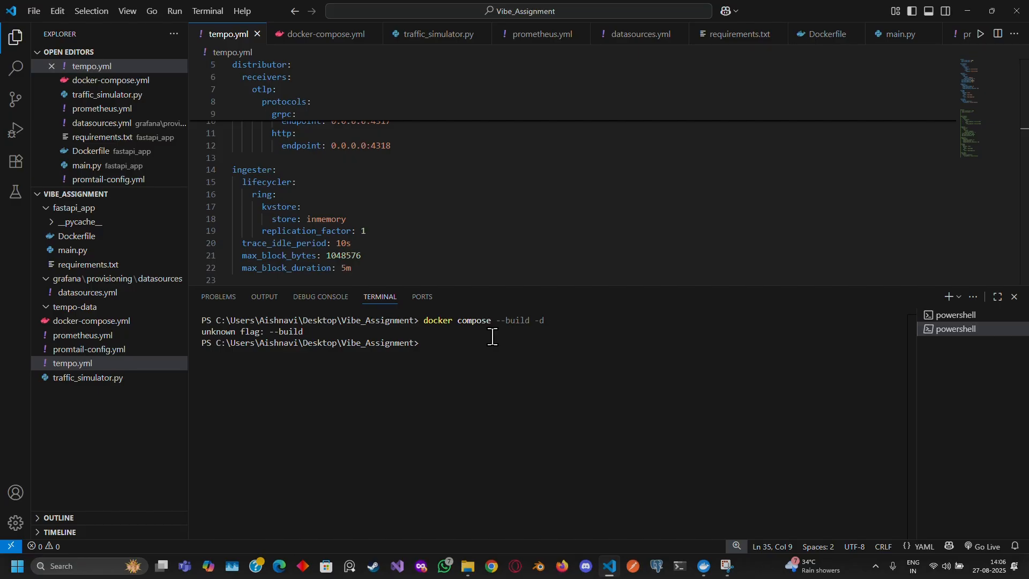
Recall the previous command, change it to docker compose up --build -d, and run it.
key("Up")
key("Left")
key("Left")
key("Left")
key("Left")
key("Left")
key("Left")
key("Left")
key("Left")
key("Left")
key("Left")
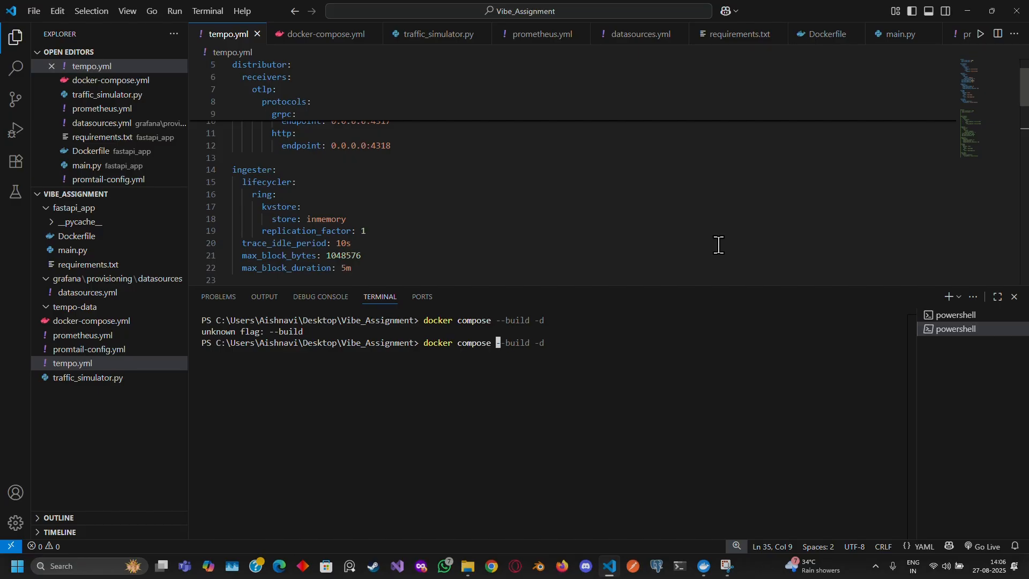
type("up")
key("Return")
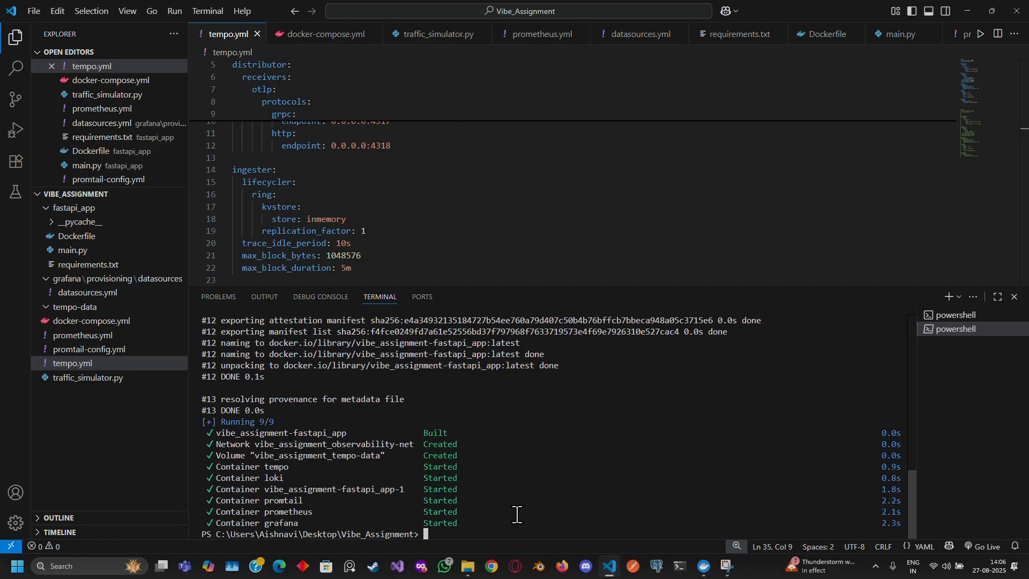
Switch to the other PowerShell terminal and run python traffic_simulator.py.
left_click(957, 316)
left_click(505, 364)
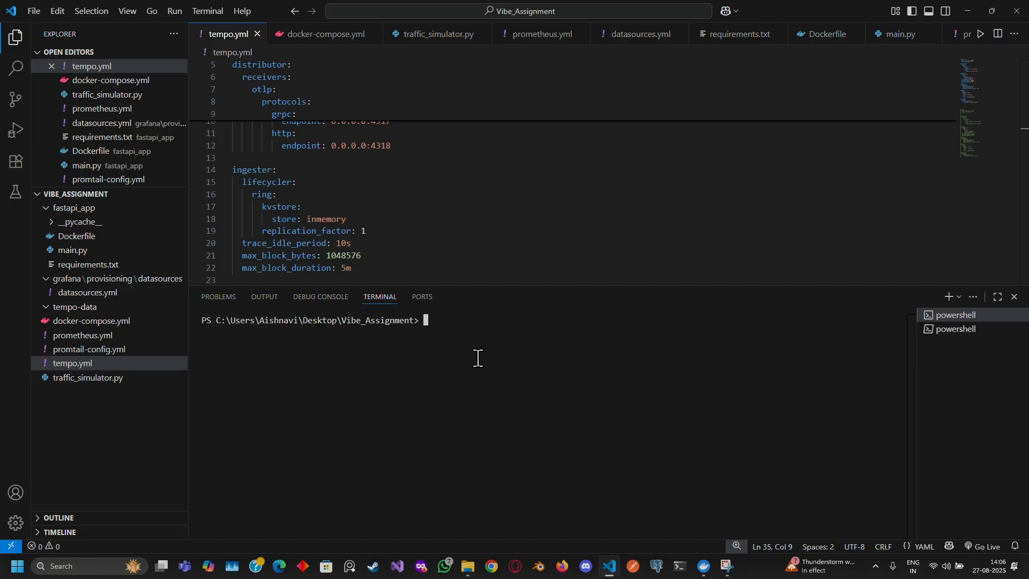
type("python traffic_simulator.py")
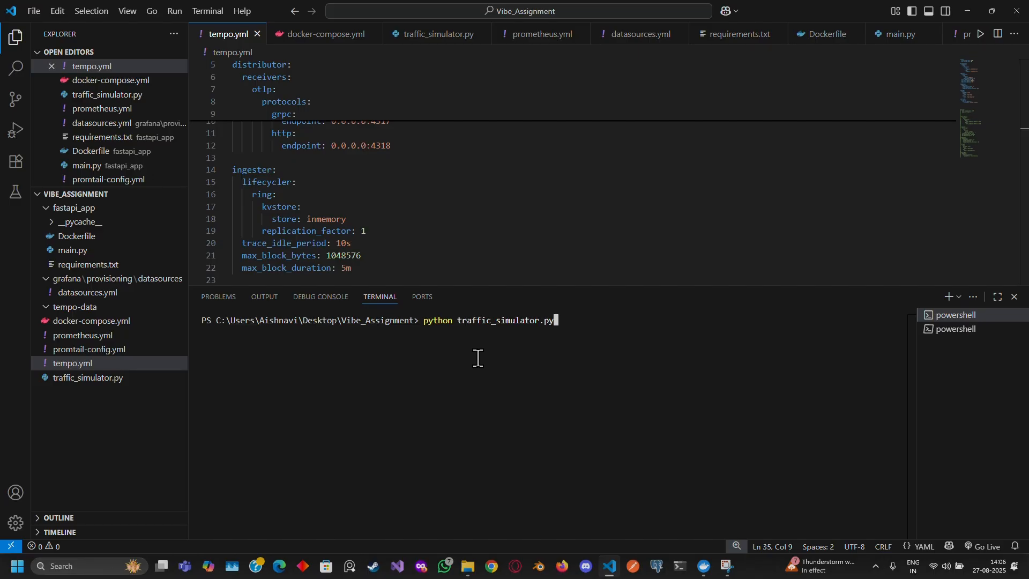
key("Return")
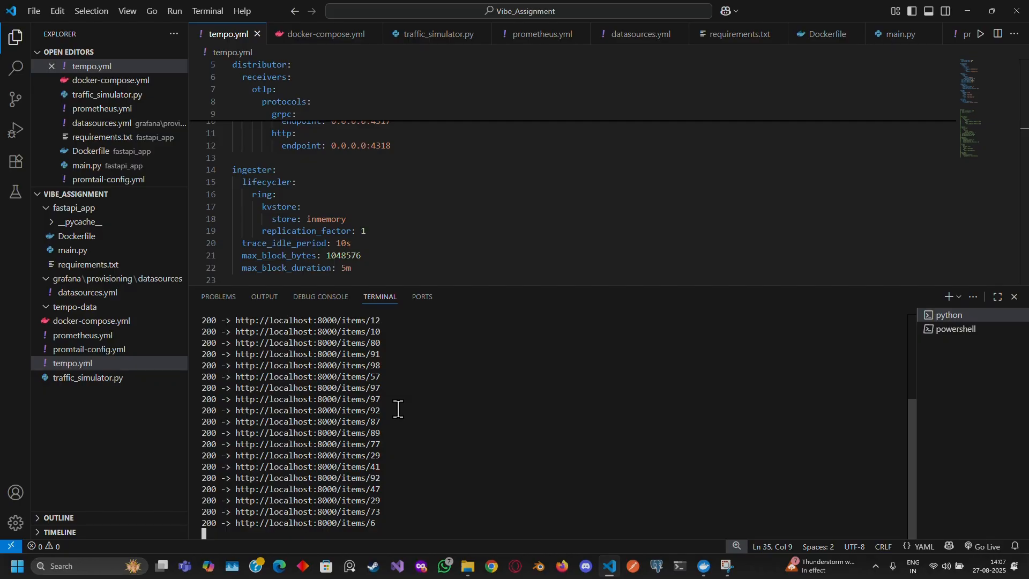
Open localhost:3000 in Firefox.
left_click(563, 569)
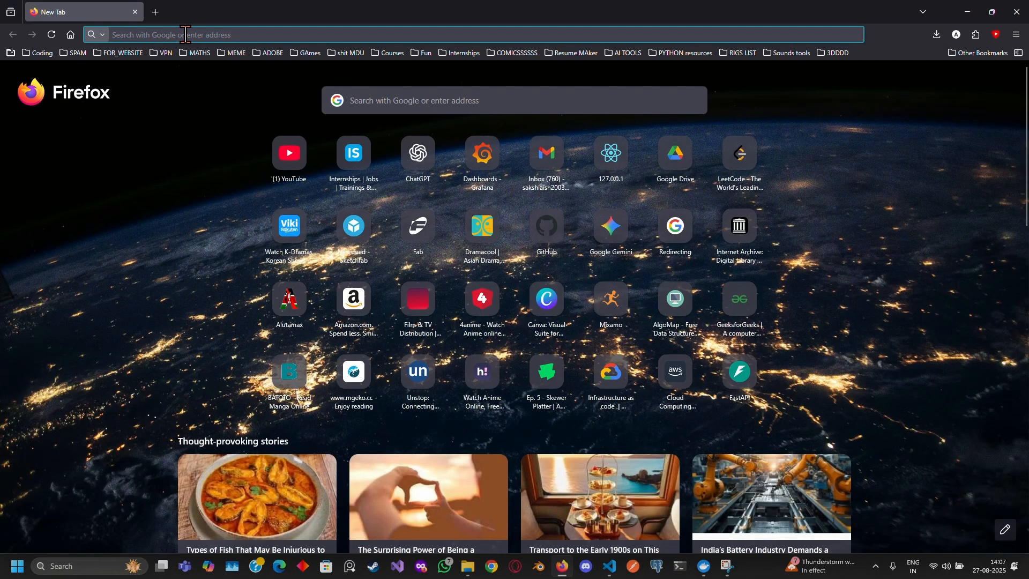
type("localhost:3000/")
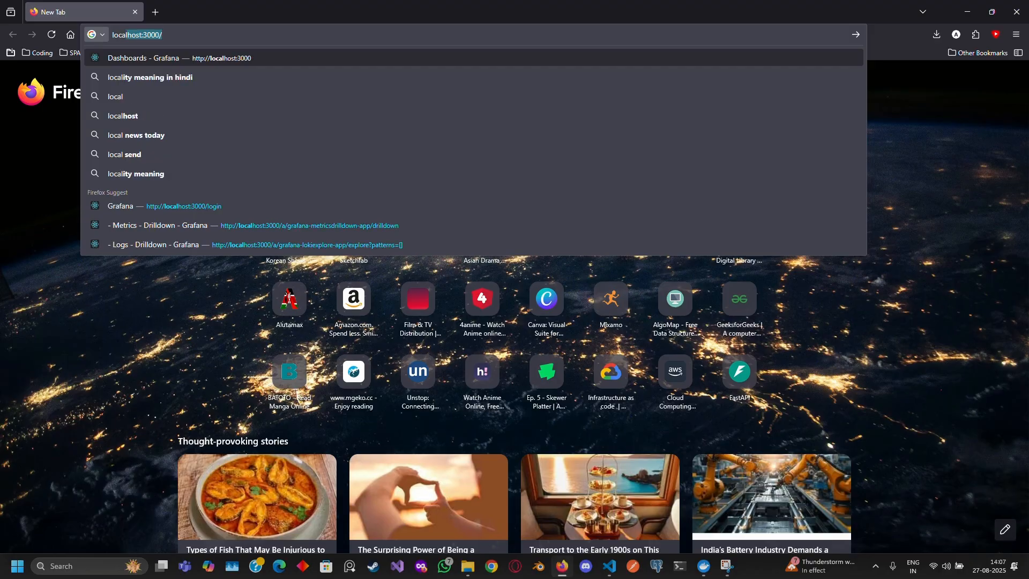
key("Return")
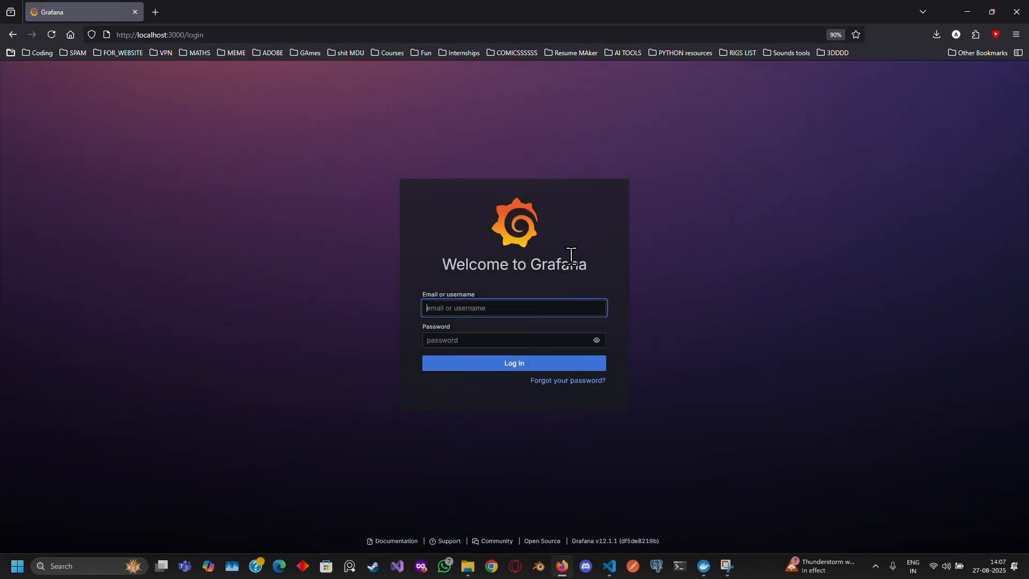
Log in to Grafana with username admin and the account password, skipping the password update.
type("admin")
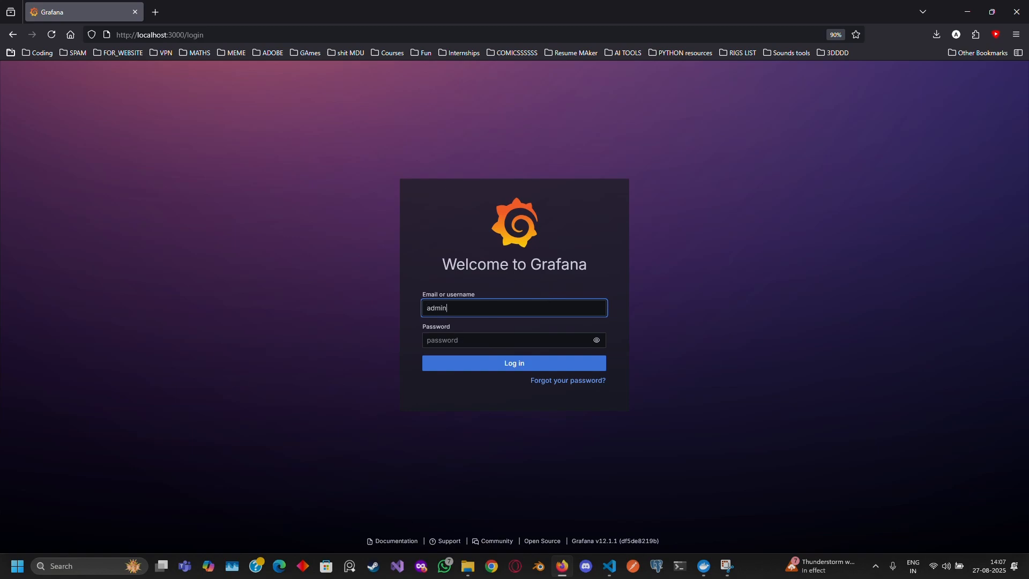
key("Return")
type("ad")
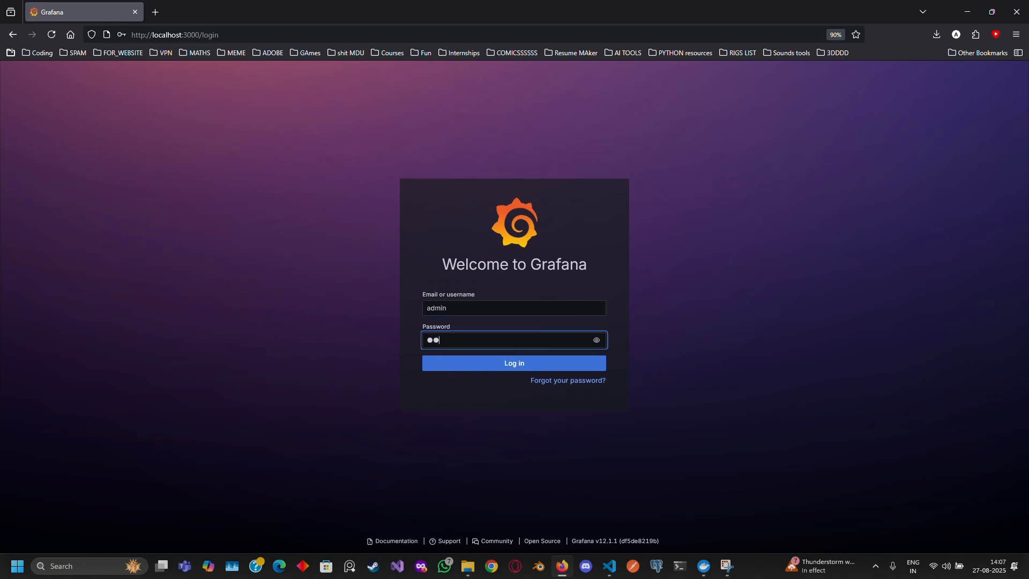
type("min")
key("Return")
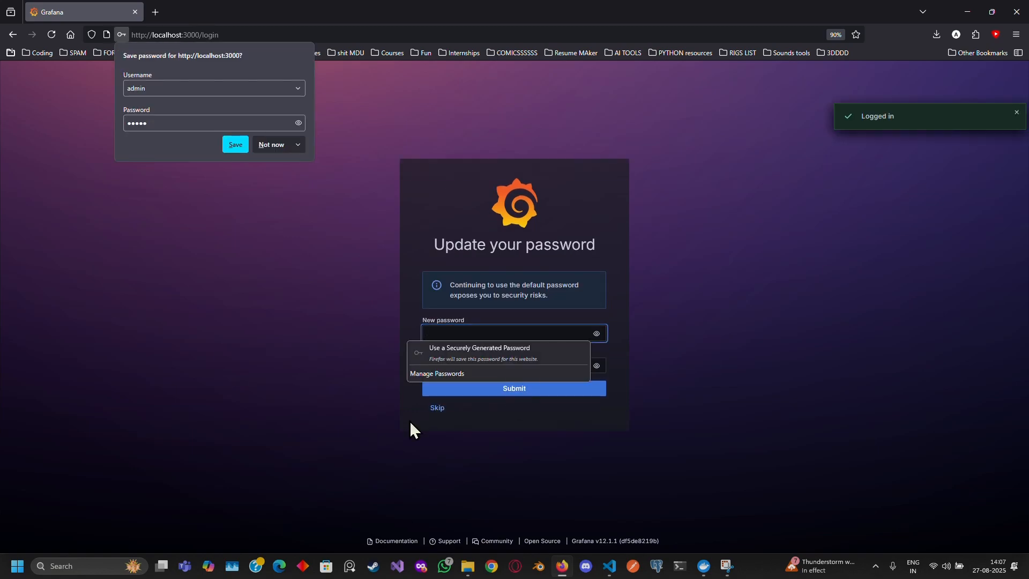
left_click(439, 409)
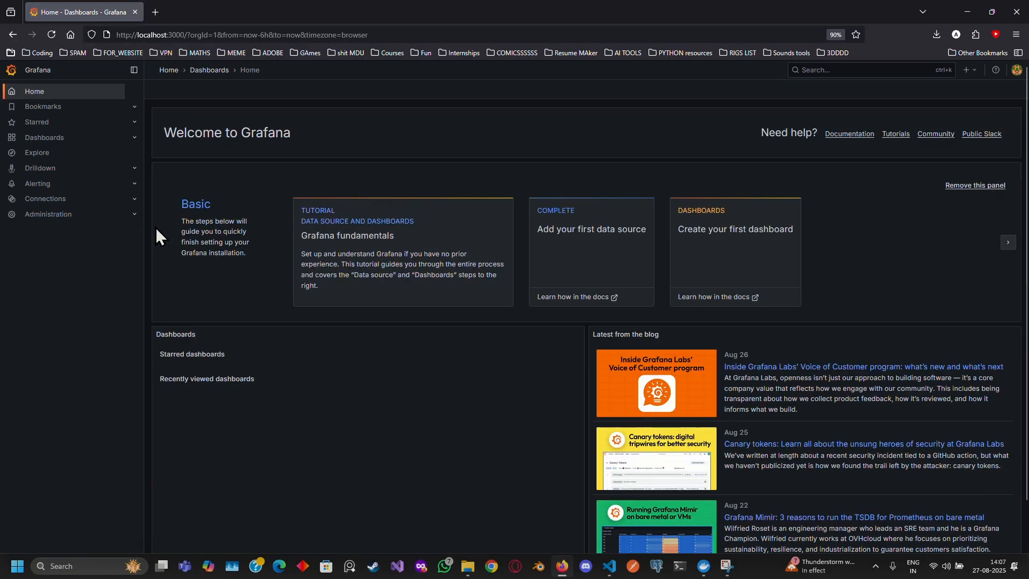
Open Explore and choose the Prometheus data source.
left_click(39, 156)
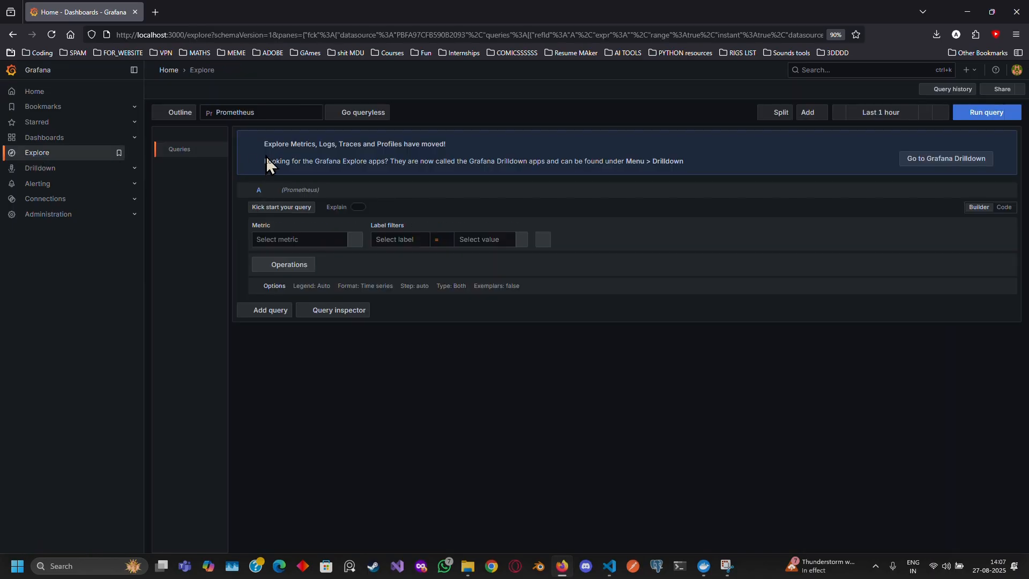
left_click(319, 114)
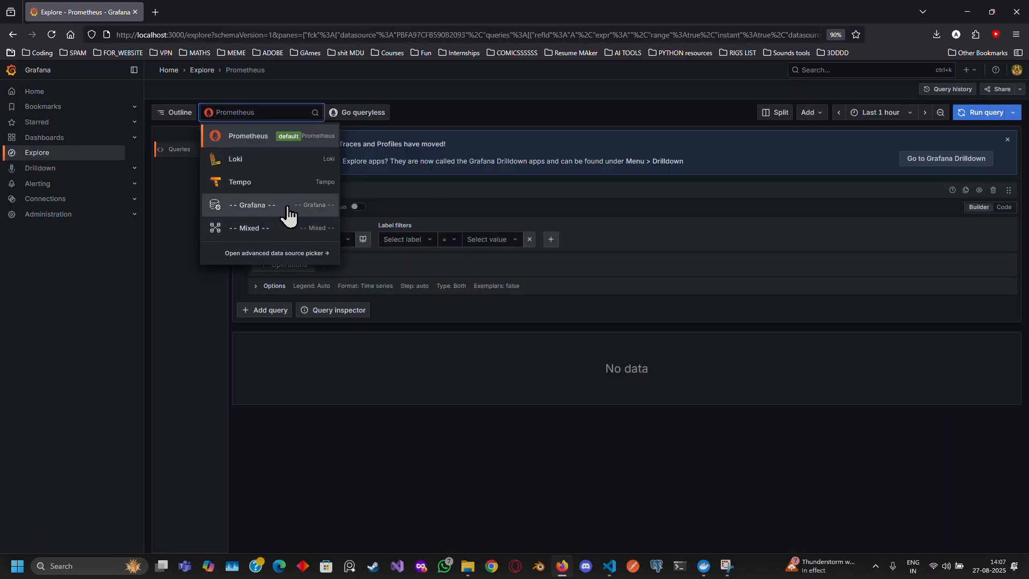
left_click(251, 141)
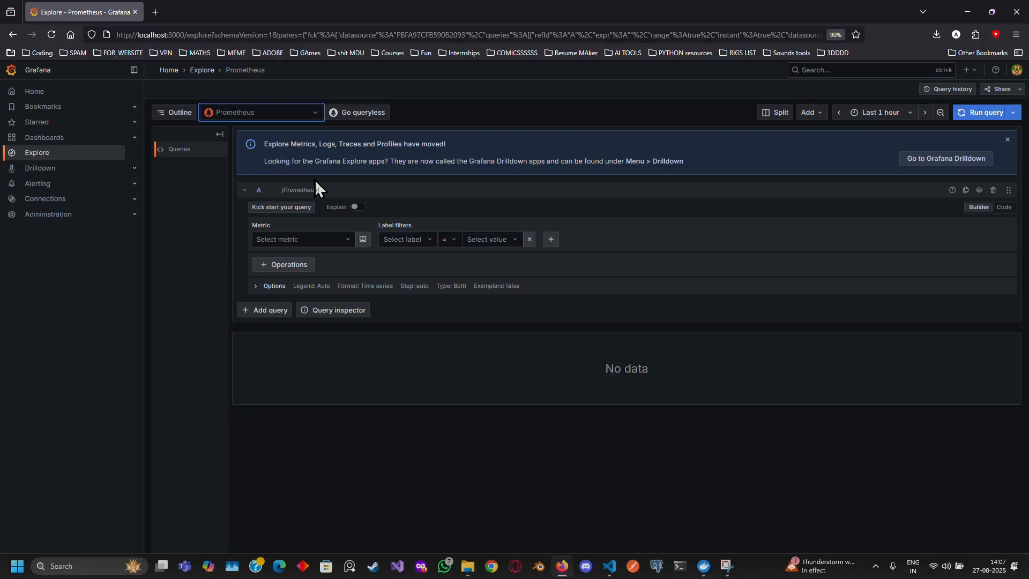
Switch the query editor to code mode and run a query for fastapi_requests_total.
left_click(1004, 207)
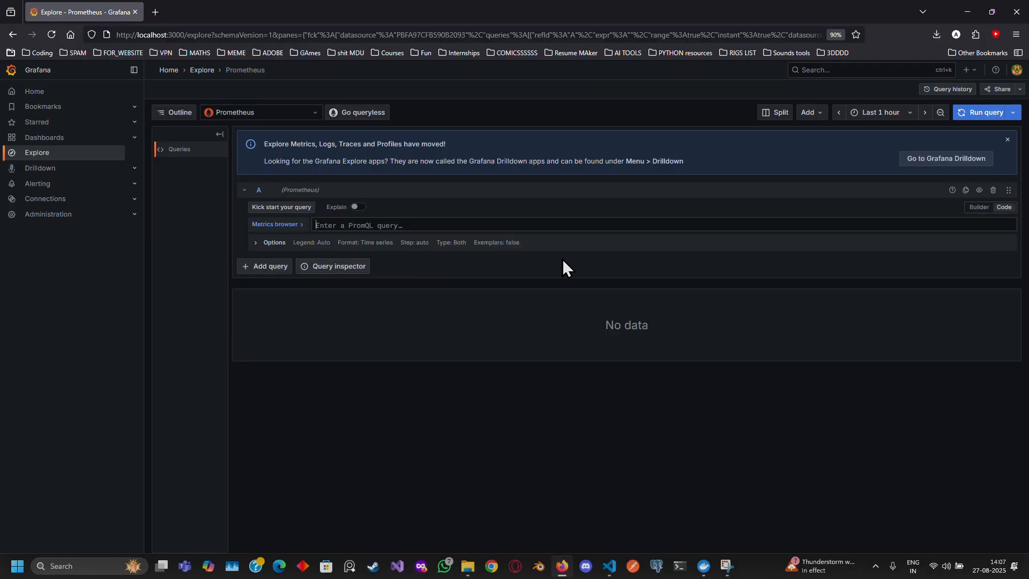
type("fast")
key("Down")
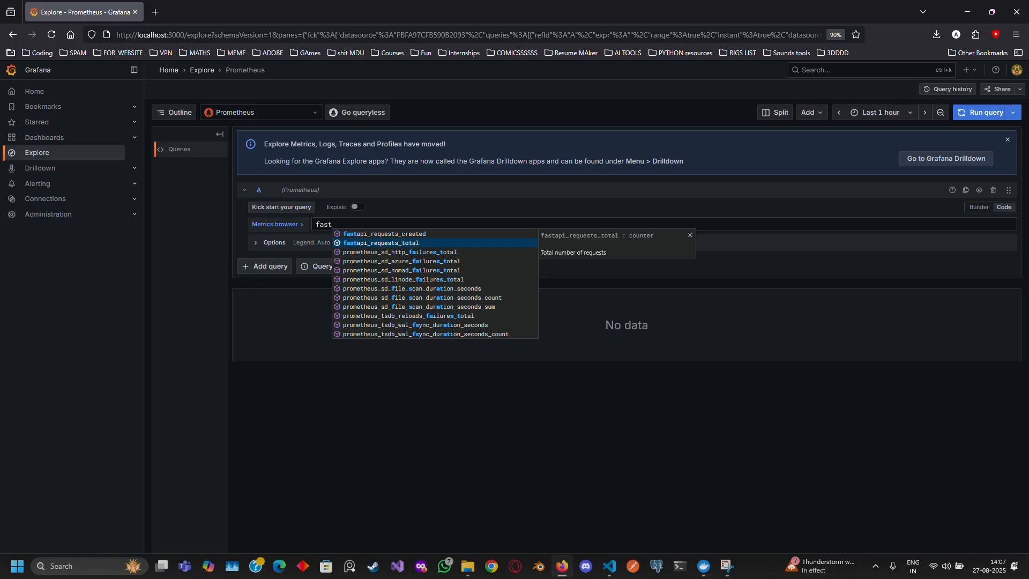
key("Return")
left_click(986, 113)
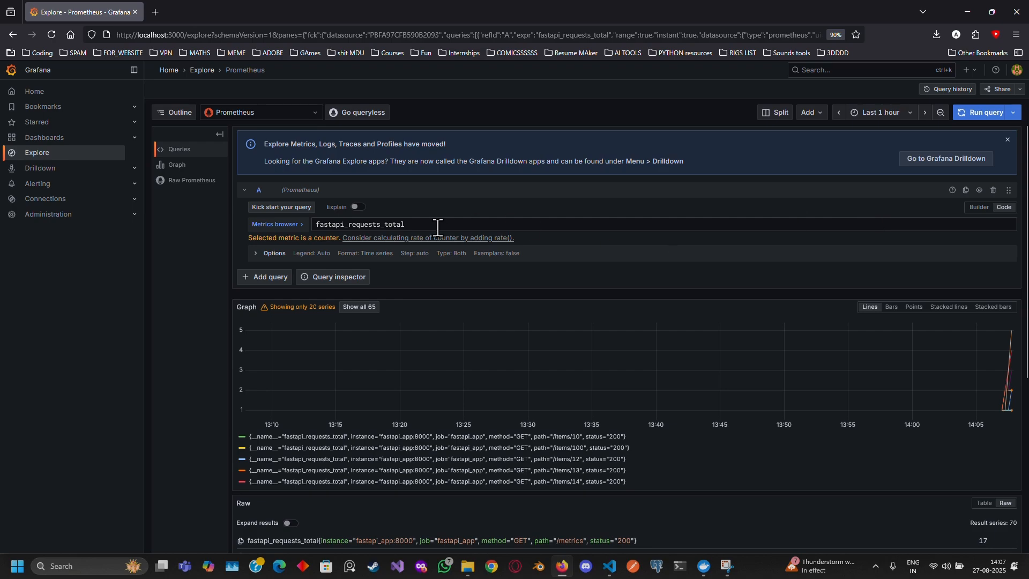
Replace the query with request_duration_seconds_sum, run it, and review the returned series.
left_click_drag(349, 210, 278, 220)
left_click_drag(435, 225, 316, 225)
type("re")
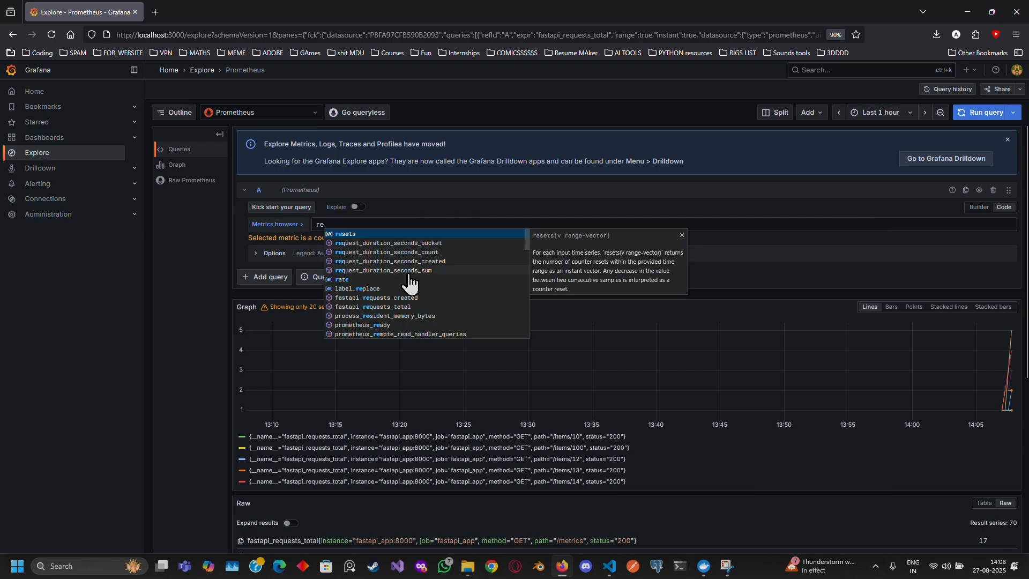
left_click(407, 271)
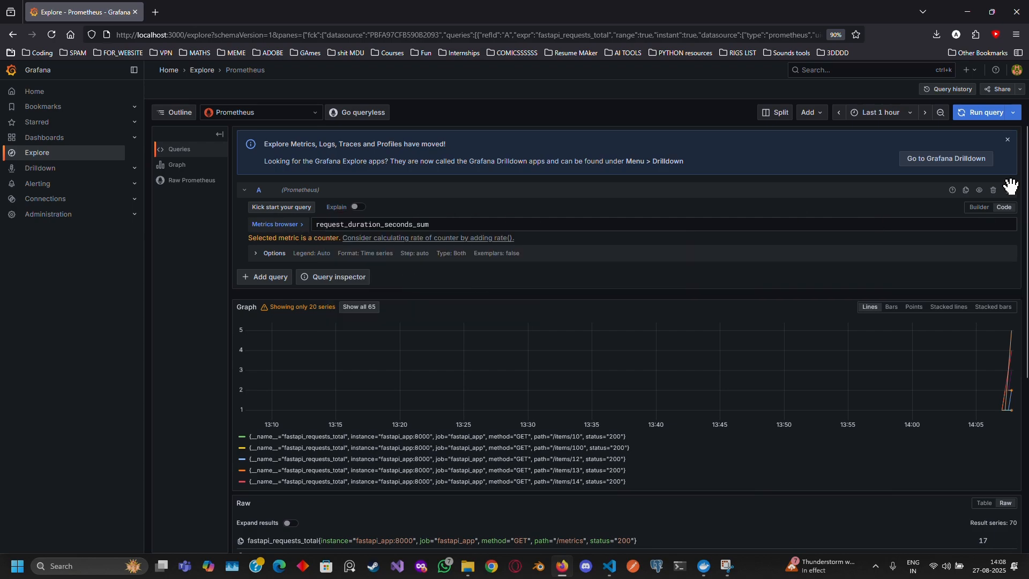
left_click(970, 120)
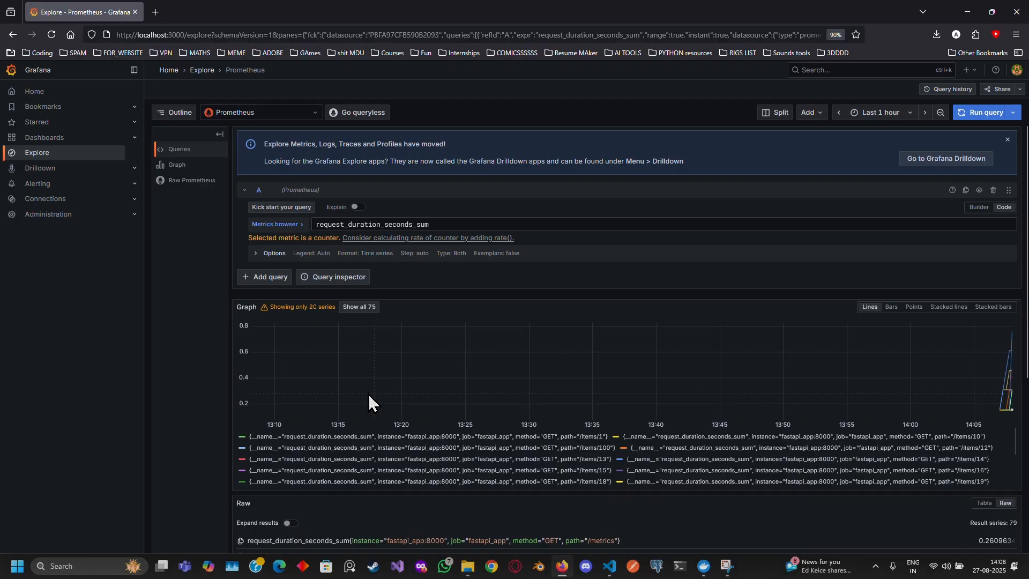
scroll(503, 466, "down", 5)
scroll(625, 464, "down", 2)
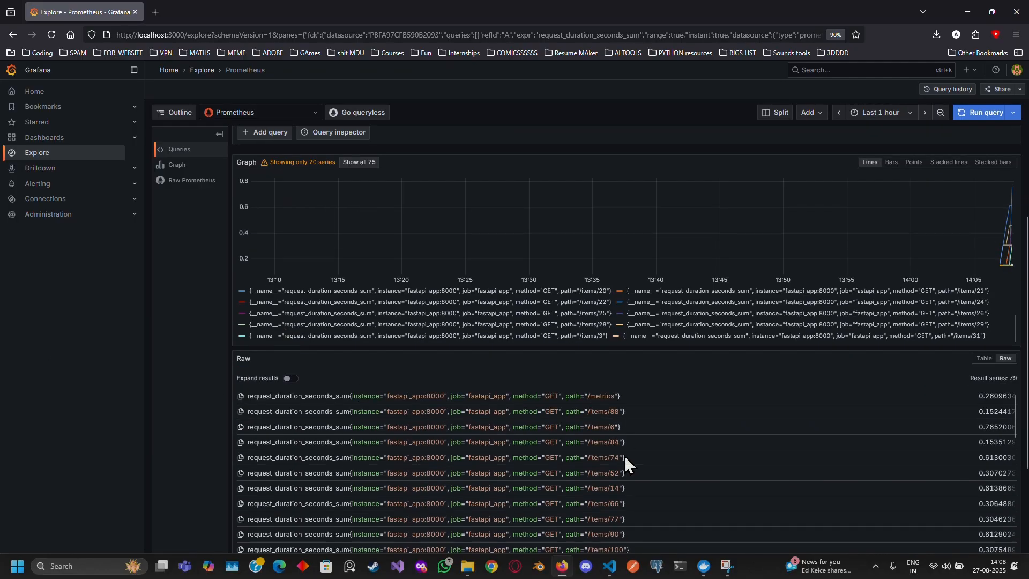
scroll(184, 360, "up", 2)
Switch the data source to Loki, filter logs by container vibe_assignment-fastapi_app-1, run the query and review the log lines.
left_click(268, 112)
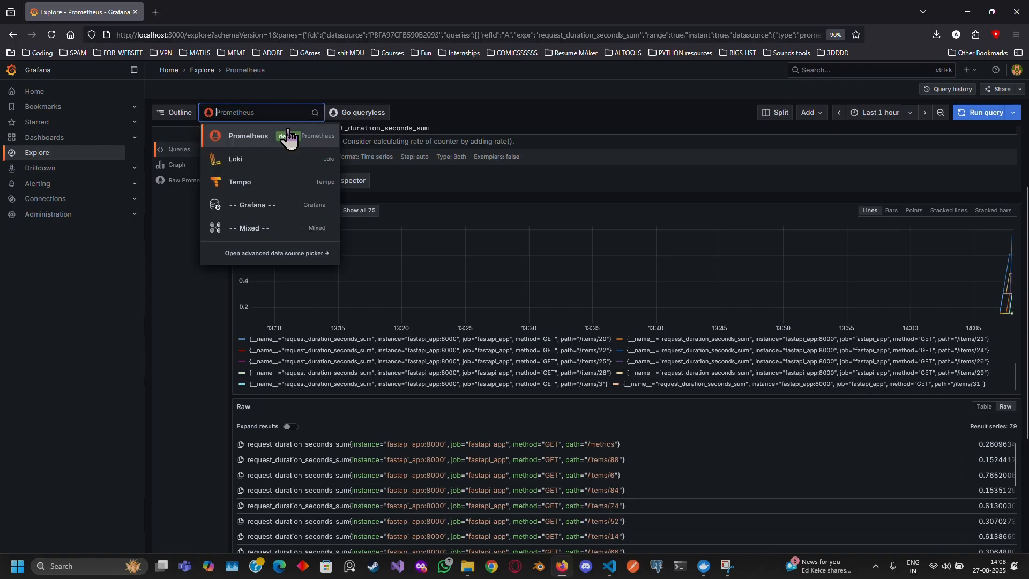
left_click(288, 133)
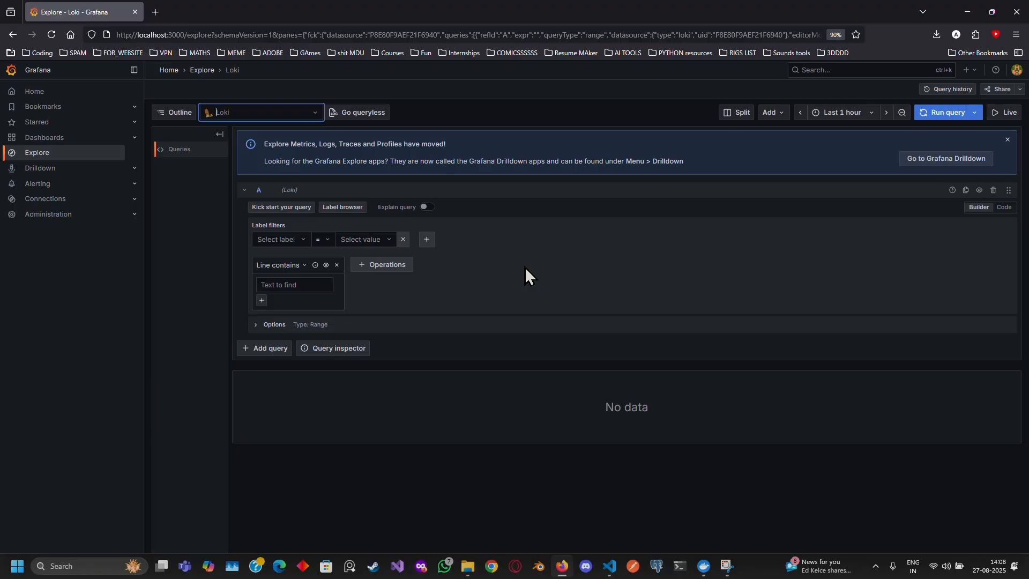
left_click(311, 246)
left_click(289, 259)
left_click(375, 245)
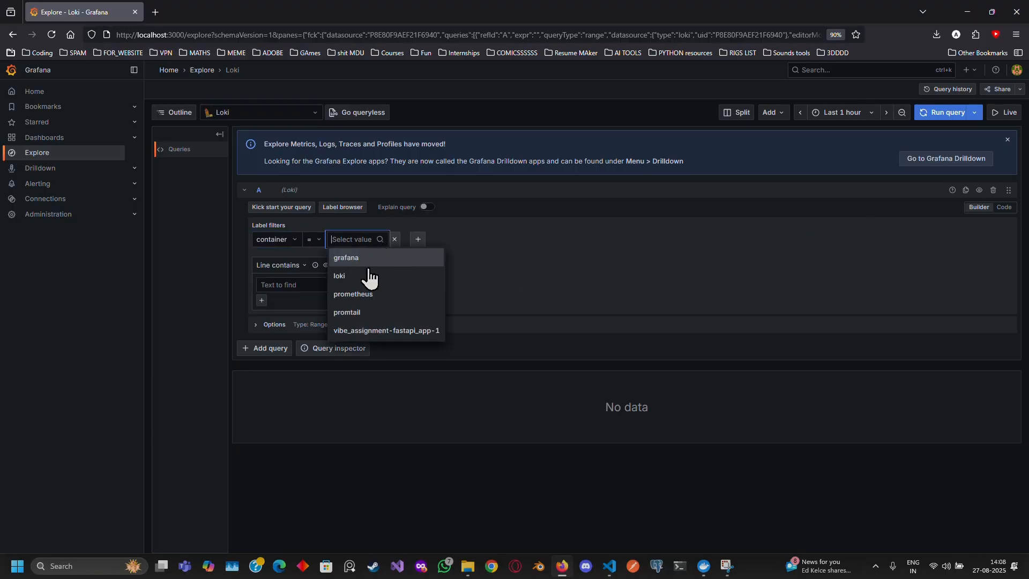
left_click(386, 331)
left_click(935, 114)
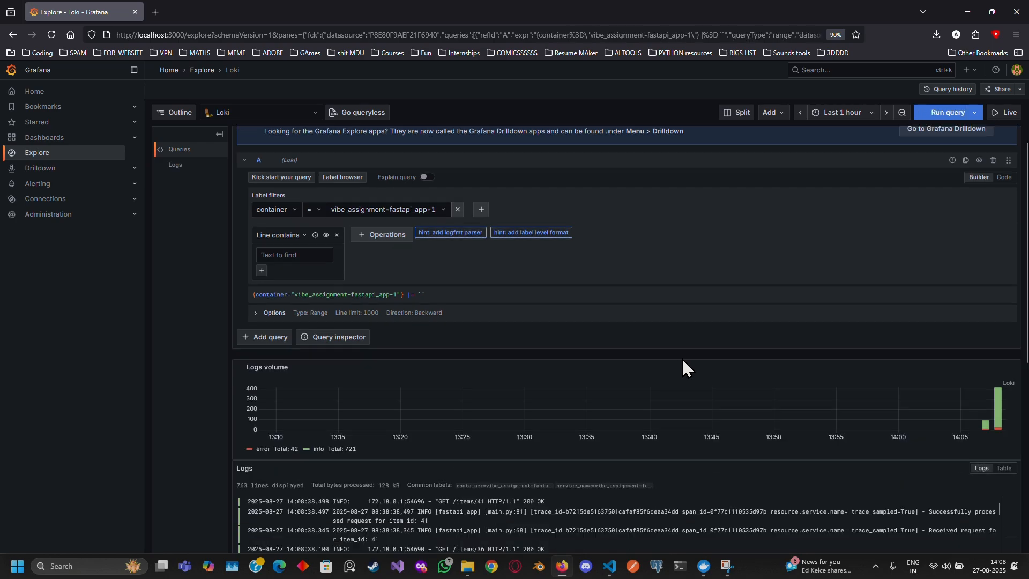
scroll(682, 360, "down", 2)
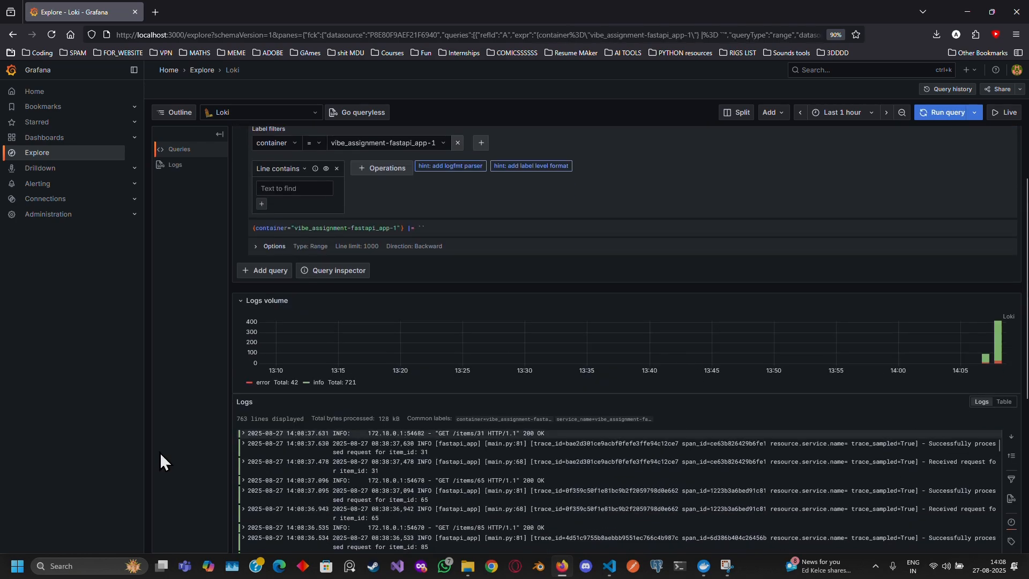
scroll(375, 429, "down", 5)
scroll(373, 437, "up", 5)
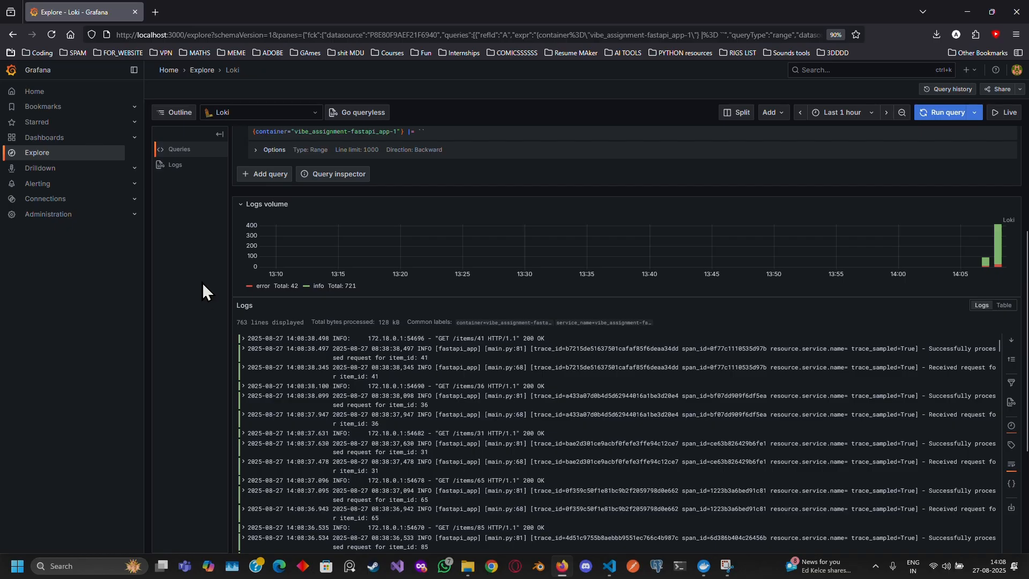
scroll(297, 219, "up", 4)
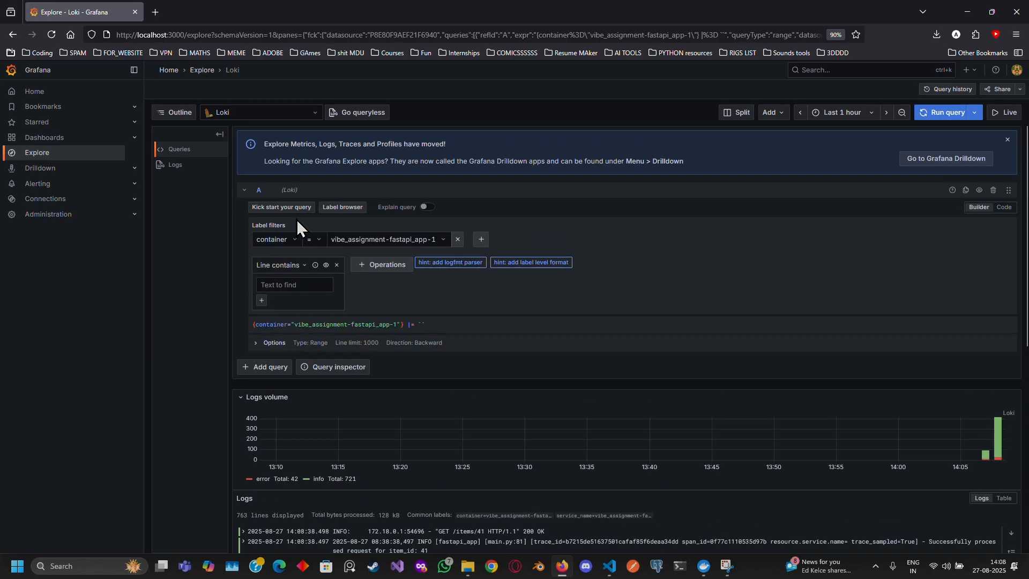
scroll(322, 355, "down", 4)
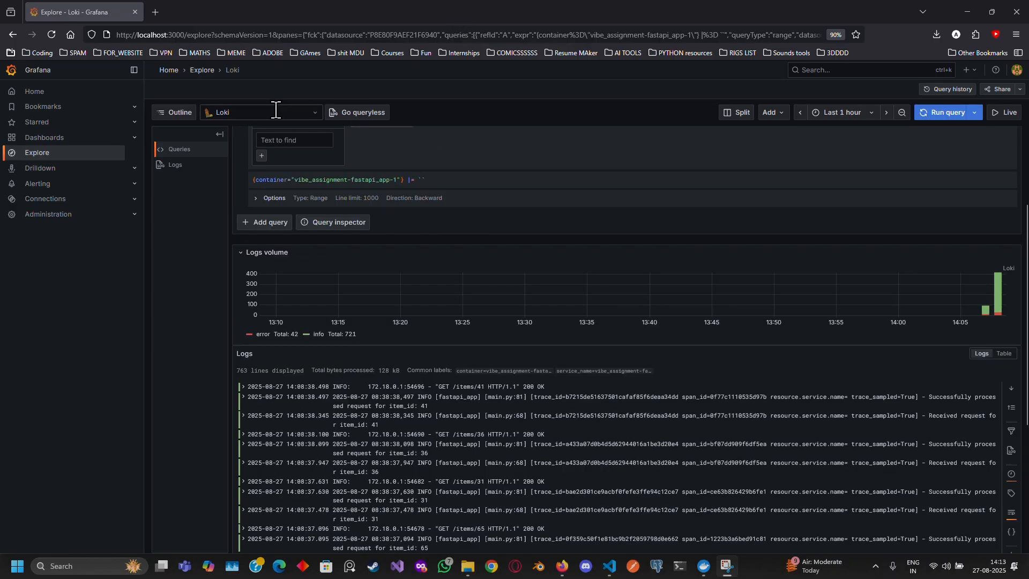
Switch the data source to Tempo and choose the Search query type.
left_click(275, 109)
key("Escape")
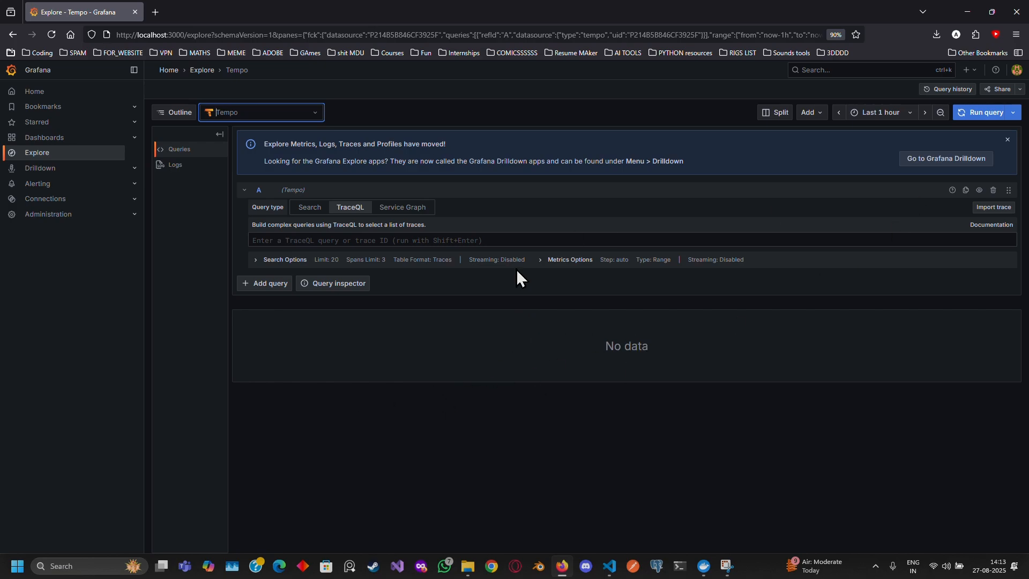
left_click(310, 208)
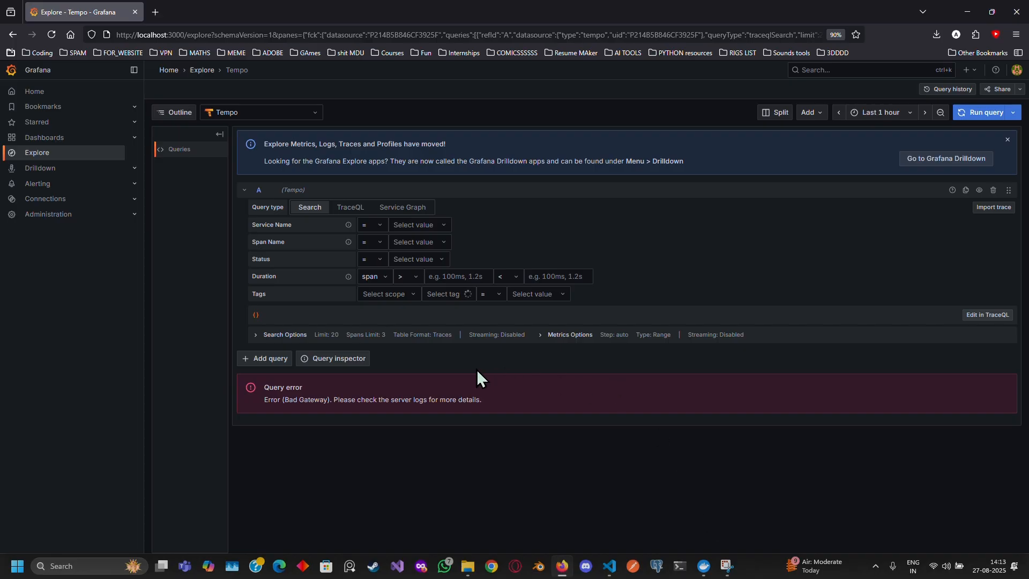
Check the traffic simulator output in the VS Code terminal and return to the browser.
left_click(610, 567)
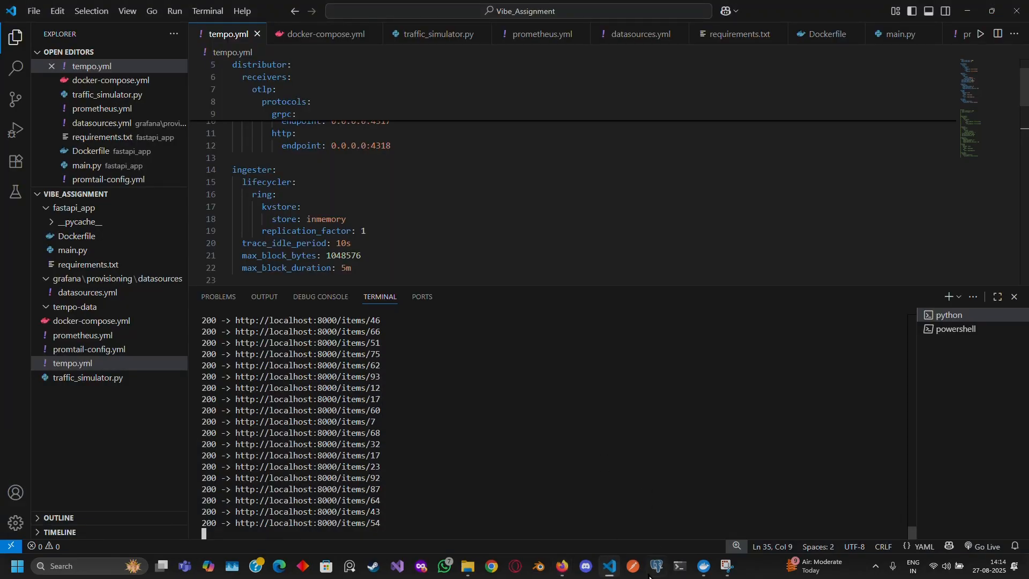
left_click(562, 566)
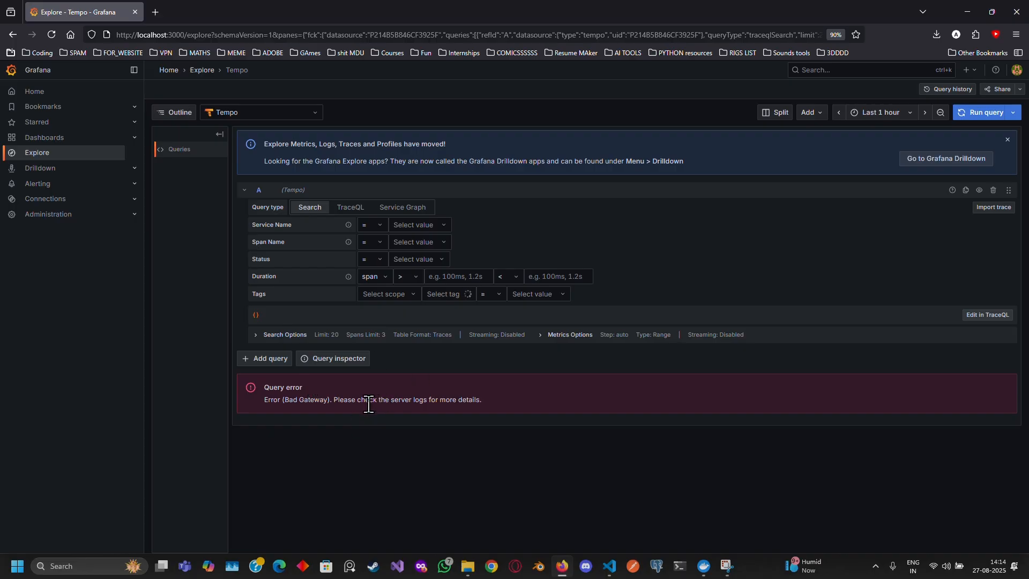
Open Grafana Drilldown and browse its Metrics, Logs and Traces views, going back to Logs.
left_click(667, 161)
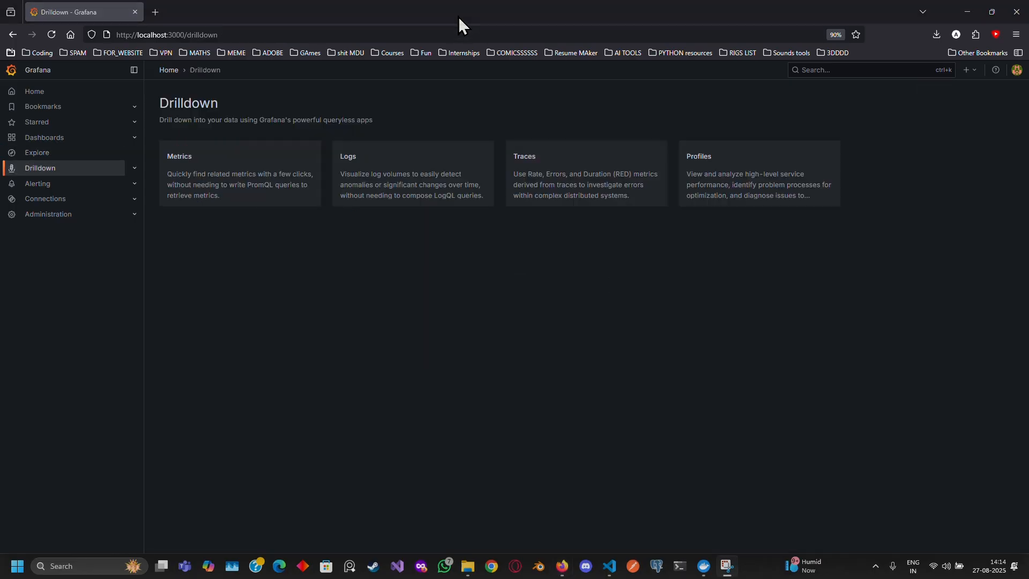
left_click(256, 197)
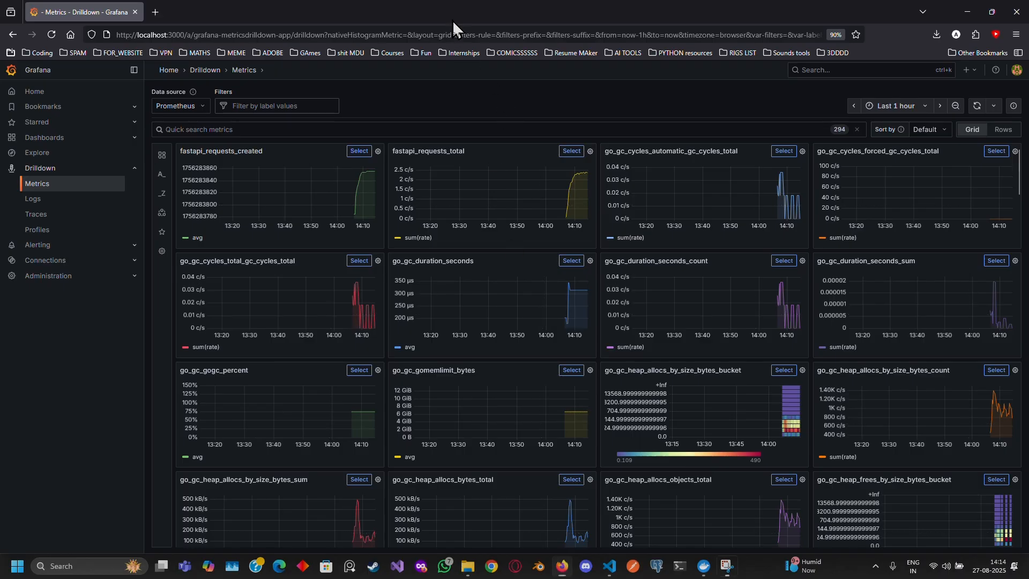
left_click(36, 200)
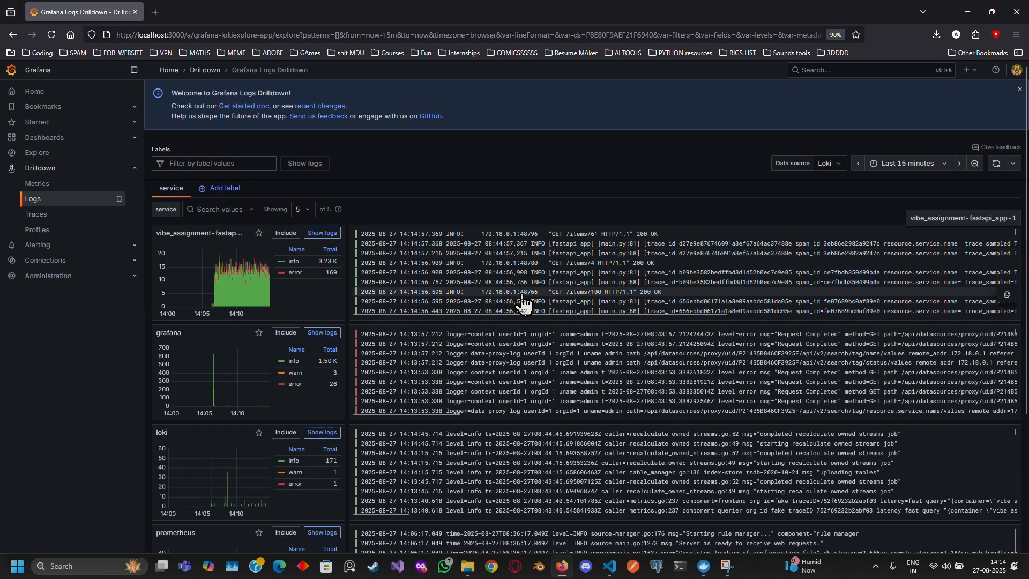
left_click(40, 217)
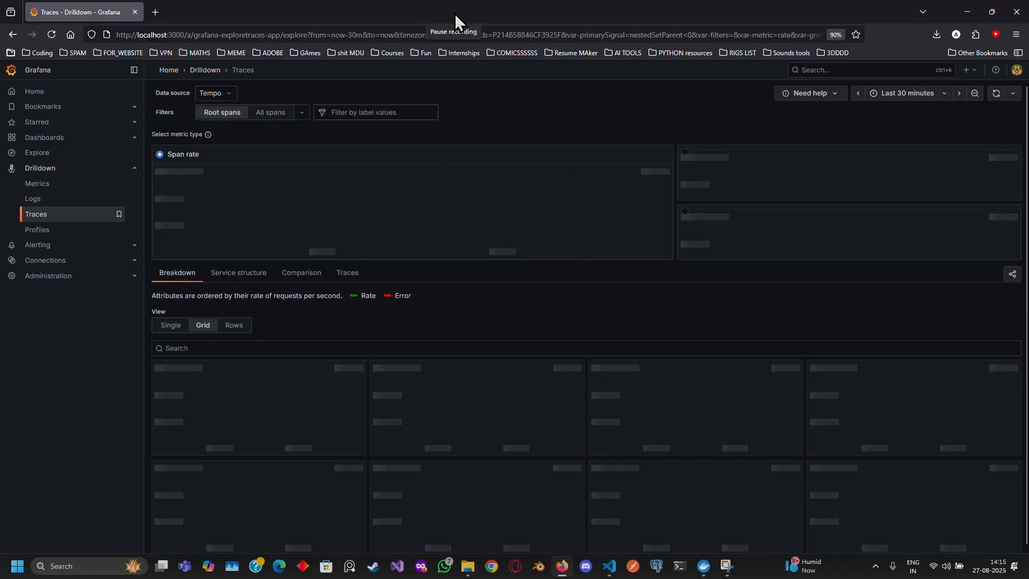
key("alt+Left")
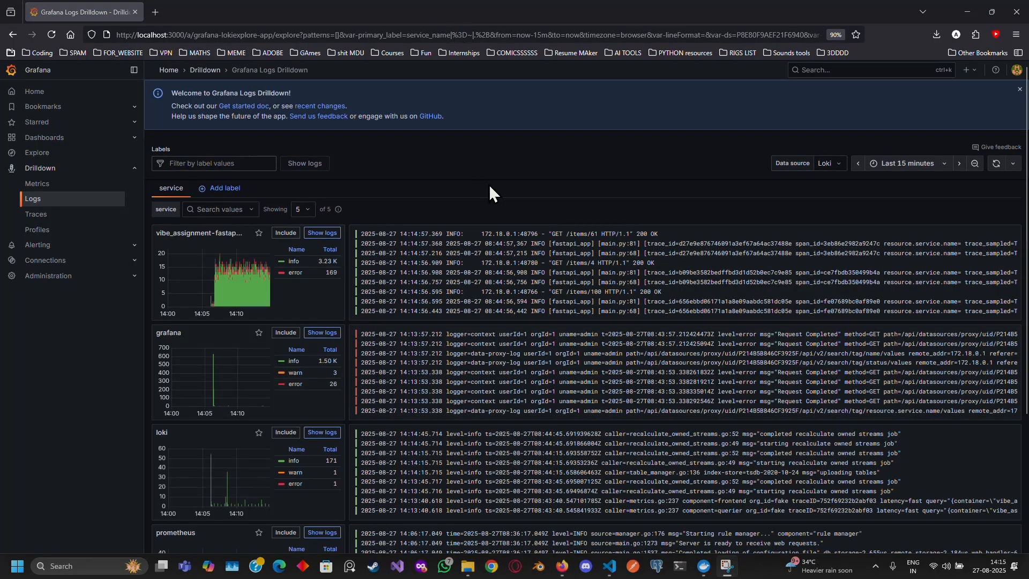